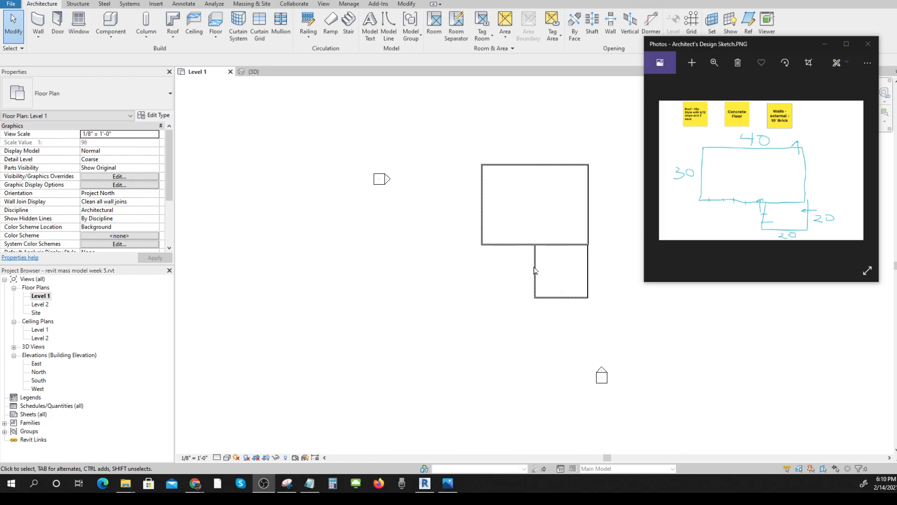
# In the Level 1 floor plan, place a 36" x 80" Single-Flush door in the large room's lower wall, about 2'-6" from the small room's wall.
pyautogui.click(34, 294)
pyautogui.click(35, 293)
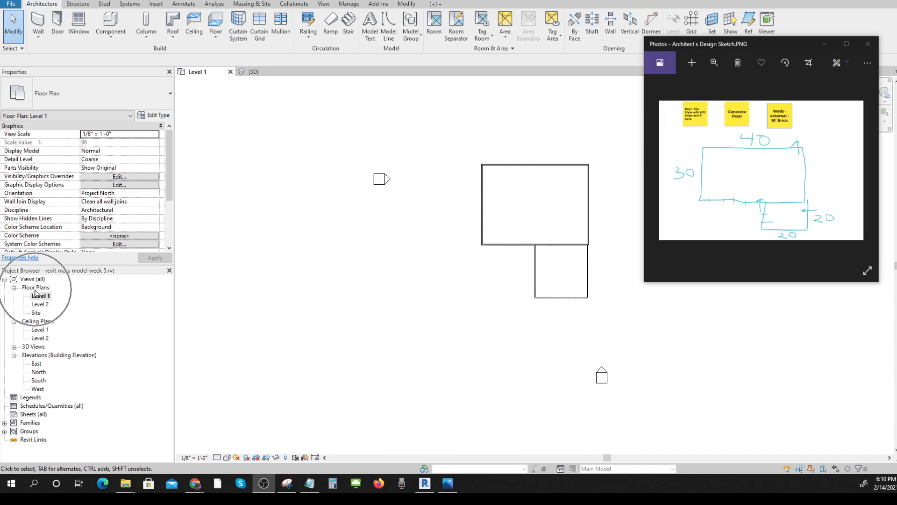
pyautogui.click(39, 299)
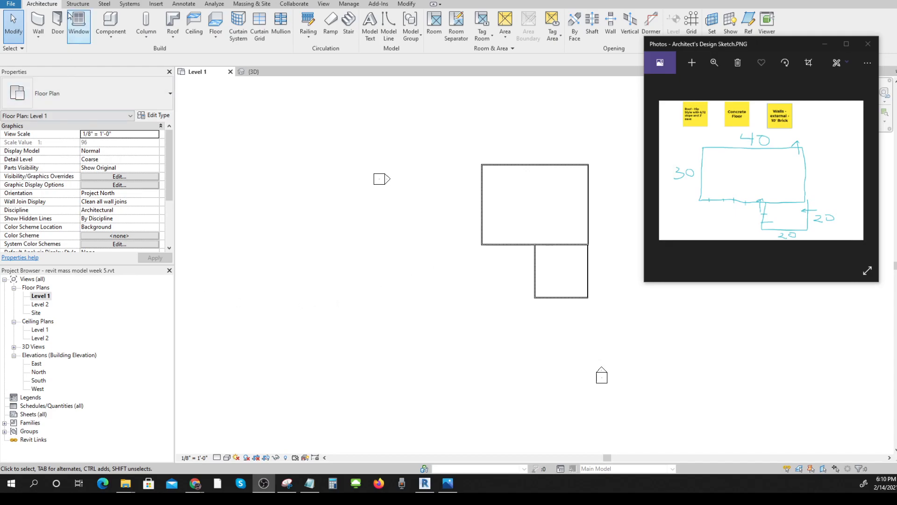
pyautogui.click(58, 28)
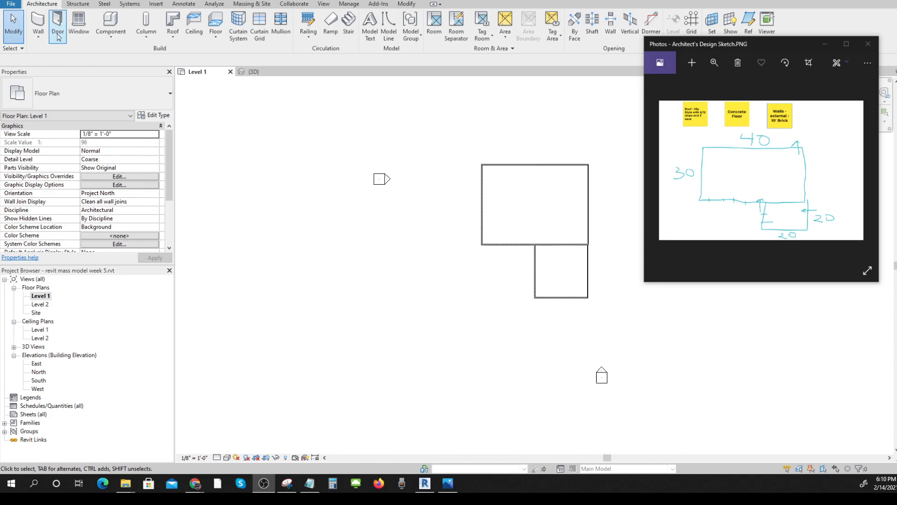
pyautogui.click(58, 28)
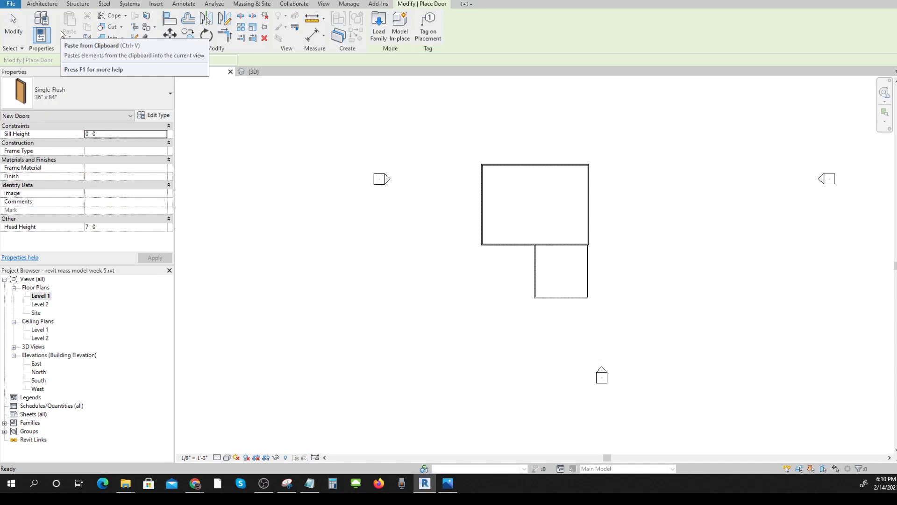
pyautogui.click(171, 97)
pyautogui.click(170, 96)
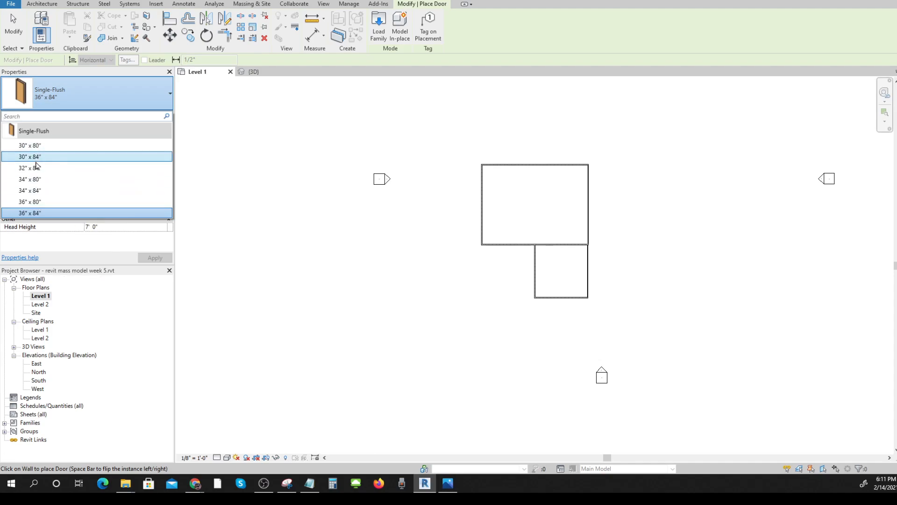
pyautogui.click(39, 204)
pyautogui.scroll(2, 525, 269)
pyautogui.scroll(2, 531, 252)
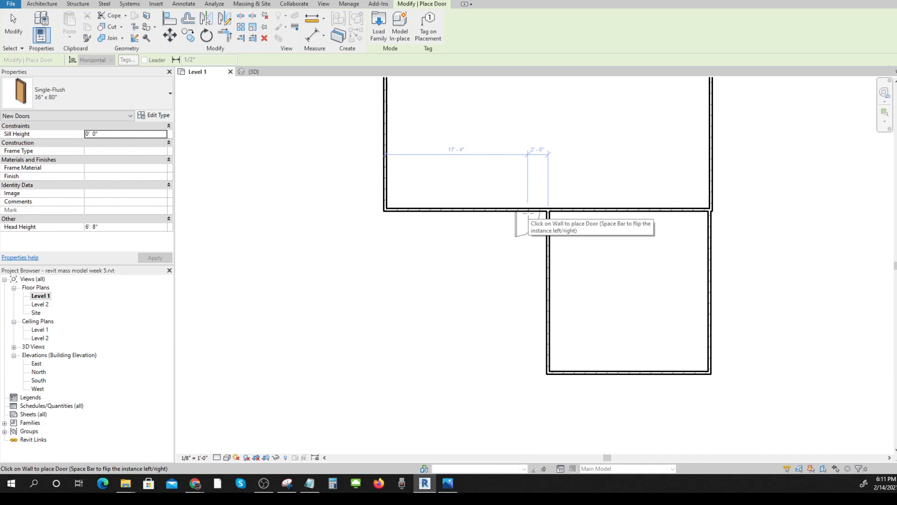
pyautogui.click(526, 211)
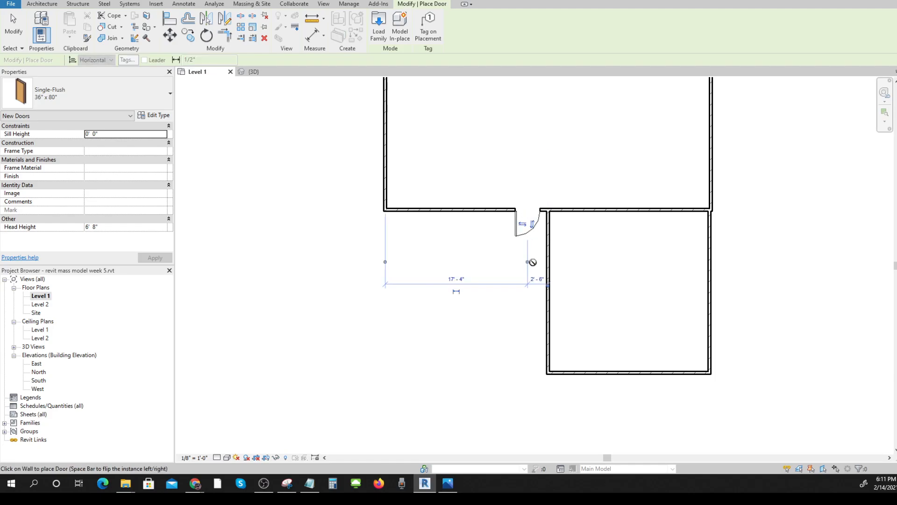
# Flip the new door so it swings into the large room and hinges on the side nearest the small room.
pyautogui.scroll(3, 533, 262)
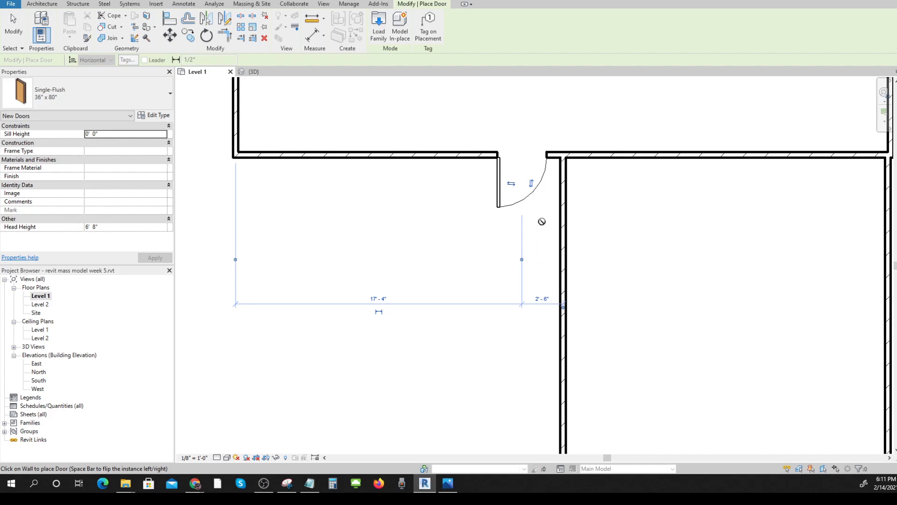
pyautogui.click(532, 184)
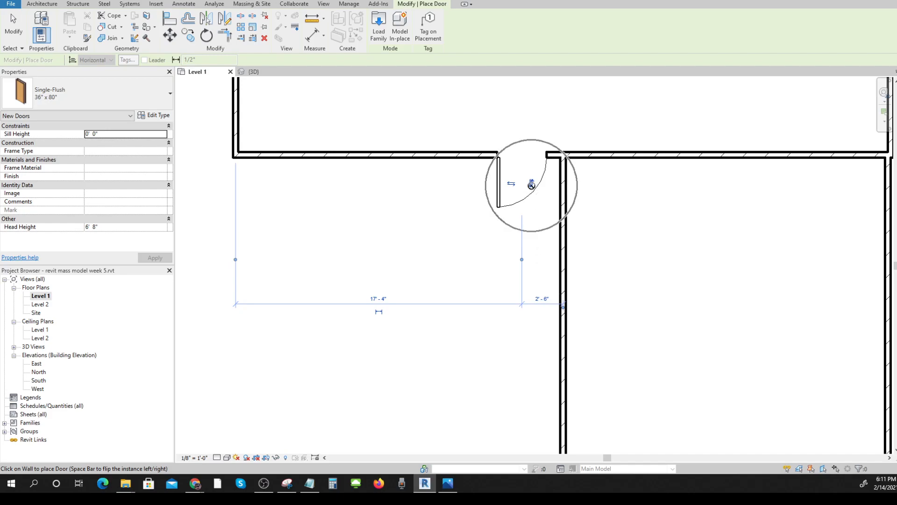
pyautogui.click(532, 184)
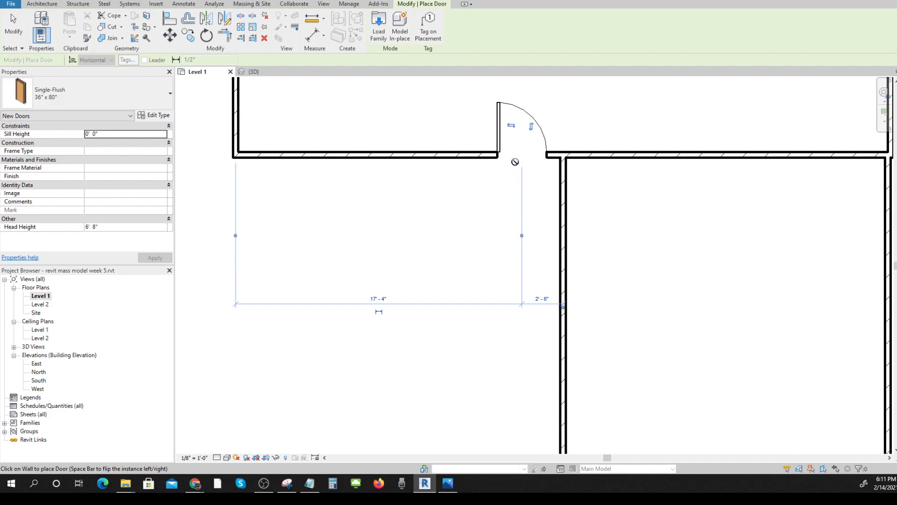
pyautogui.click(512, 125)
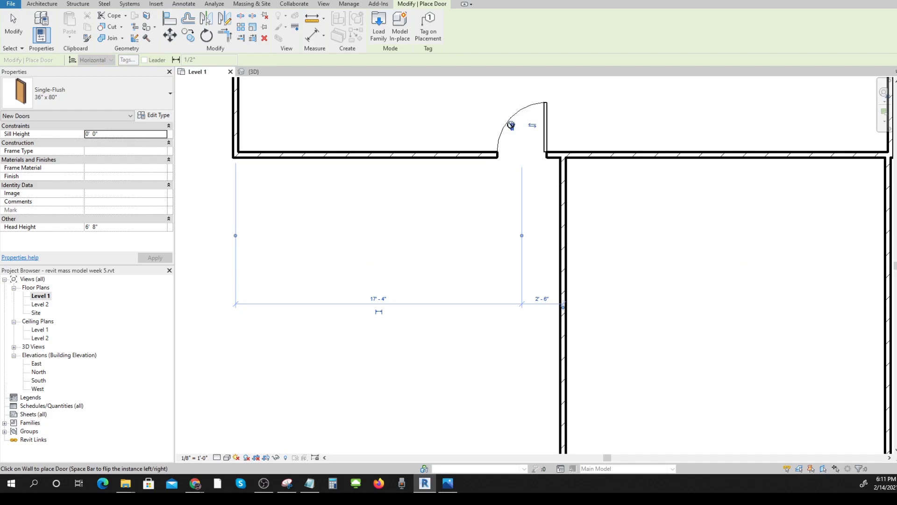
pyautogui.click(533, 126)
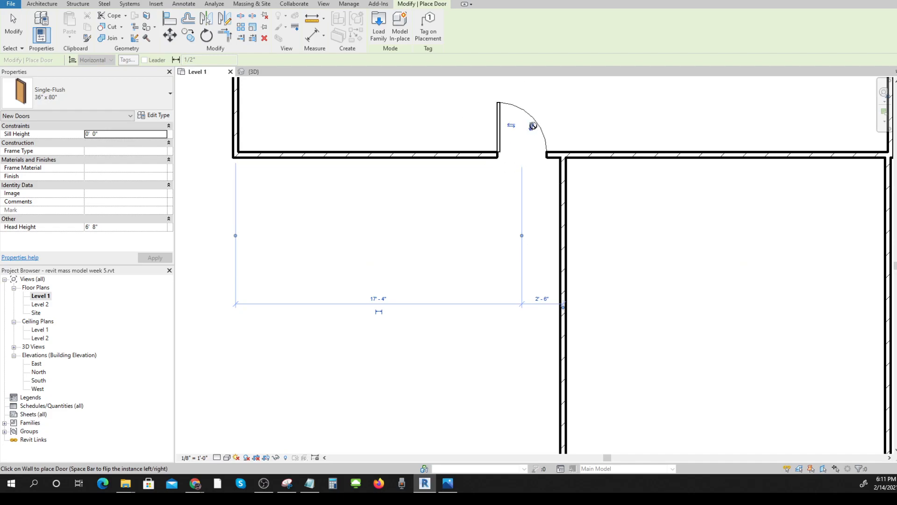
pyautogui.click(513, 126)
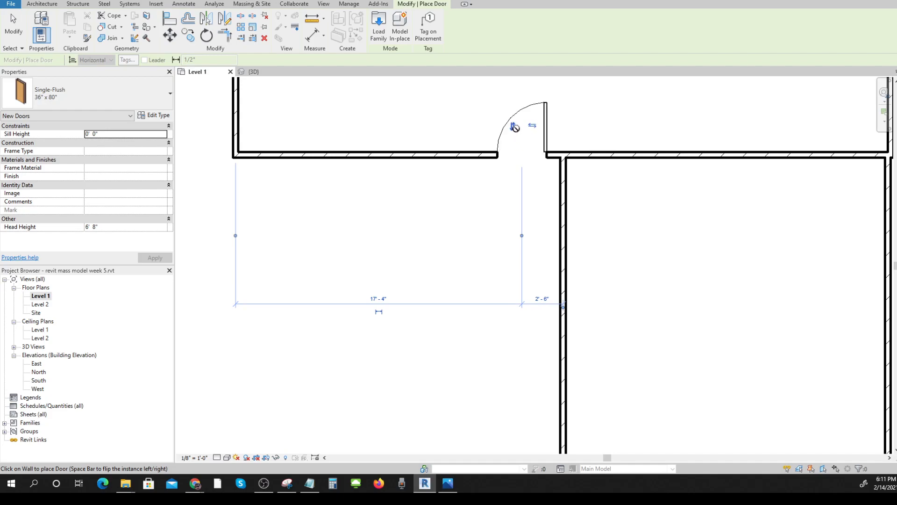
pyautogui.click(512, 126)
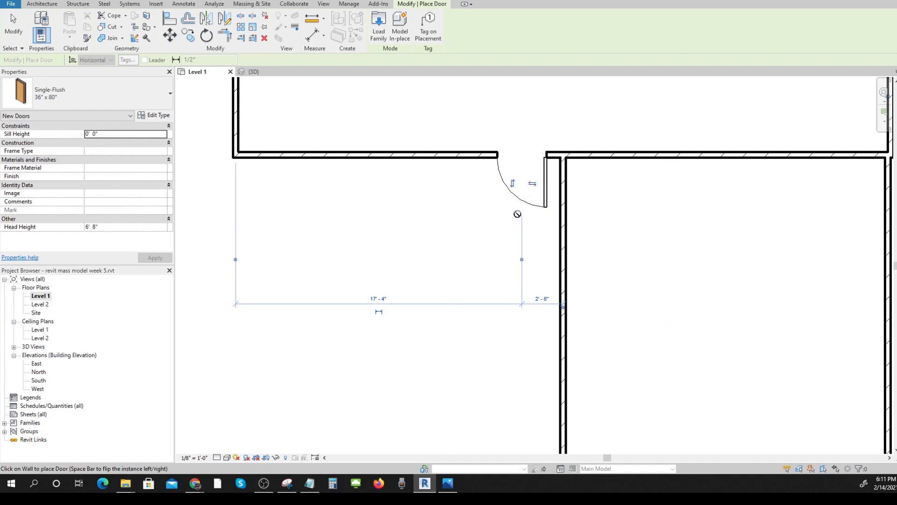
pyautogui.click(513, 183)
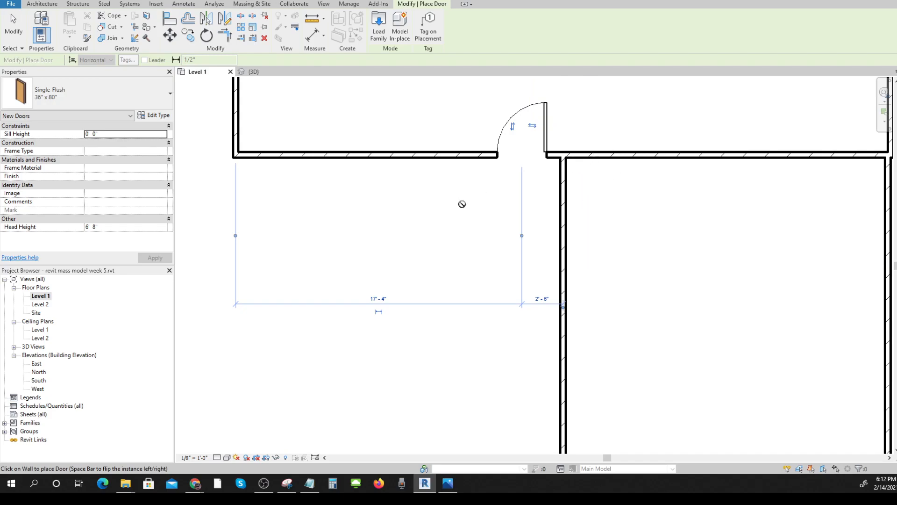
# Place another 36" x 80" door in the small room's right wall, about 2'-0" below the wall shared with the large room.
pyautogui.scroll(-1, 470, 208)
pyautogui.scroll(-1, 475, 218)
pyautogui.moveTo(477, 223); pyautogui.dragTo(346, 248, button='middle')
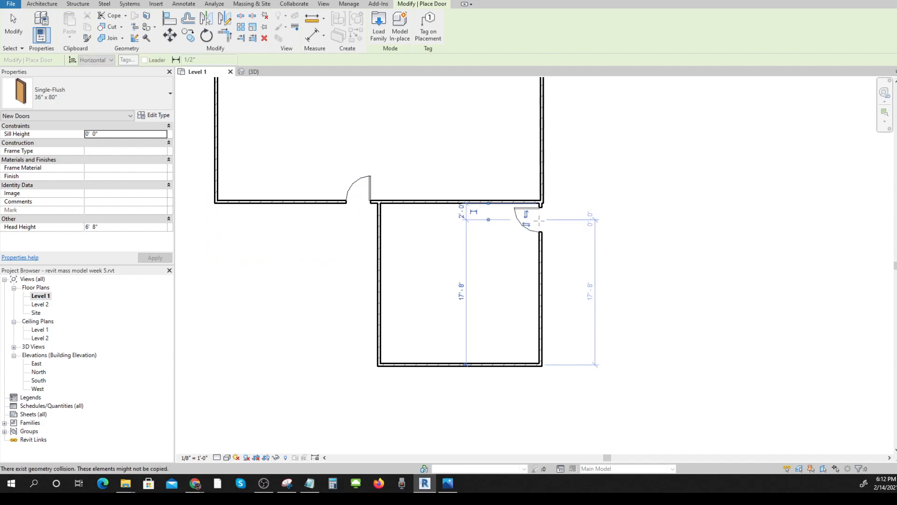
pyautogui.scroll(2, 538, 219)
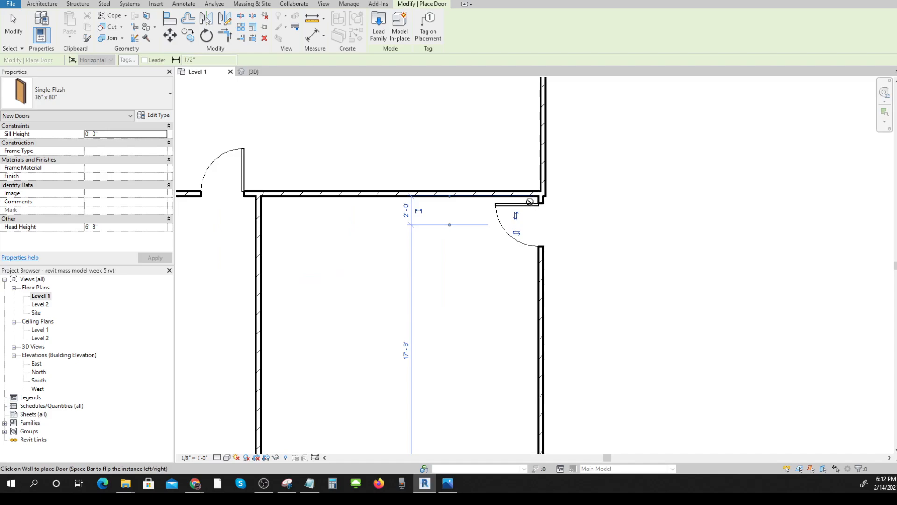
# Place a third door in the large room's upper wall, about 2'-0" from the right corner, with its hinge flipped toward that corner.
pyautogui.scroll(-2, 529, 201)
pyautogui.moveTo(534, 206); pyautogui.dragTo(481, 404, button='middle')
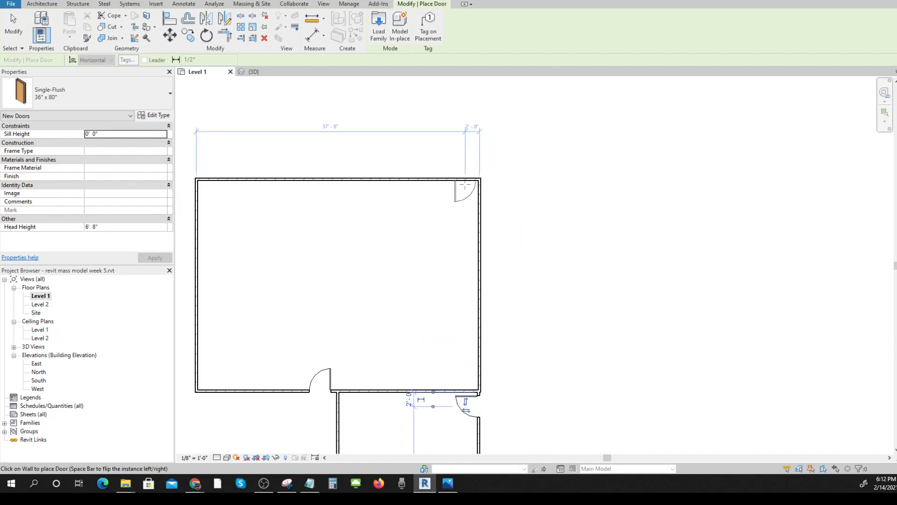
pyautogui.scroll(3, 464, 186)
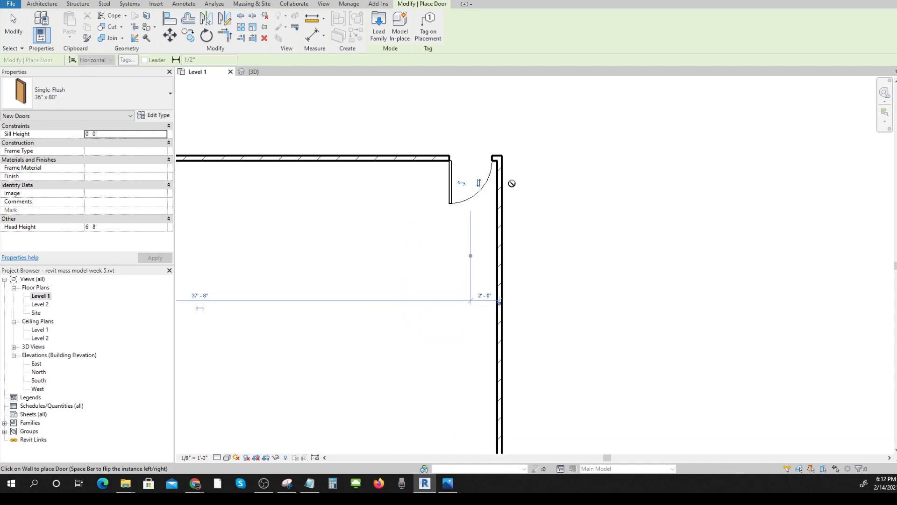
pyautogui.click(459, 182)
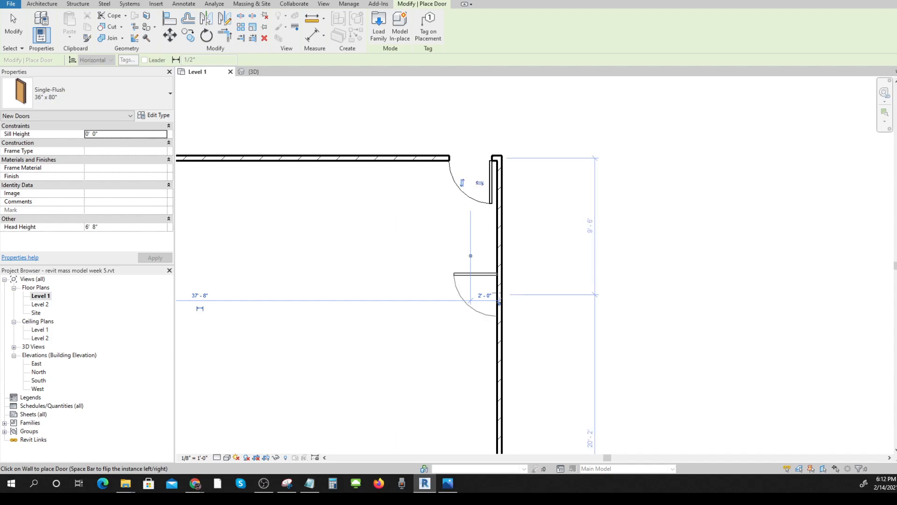
pyautogui.scroll(3, 538, 297)
pyautogui.scroll(-2, 540, 296)
pyautogui.scroll(-1, 539, 295)
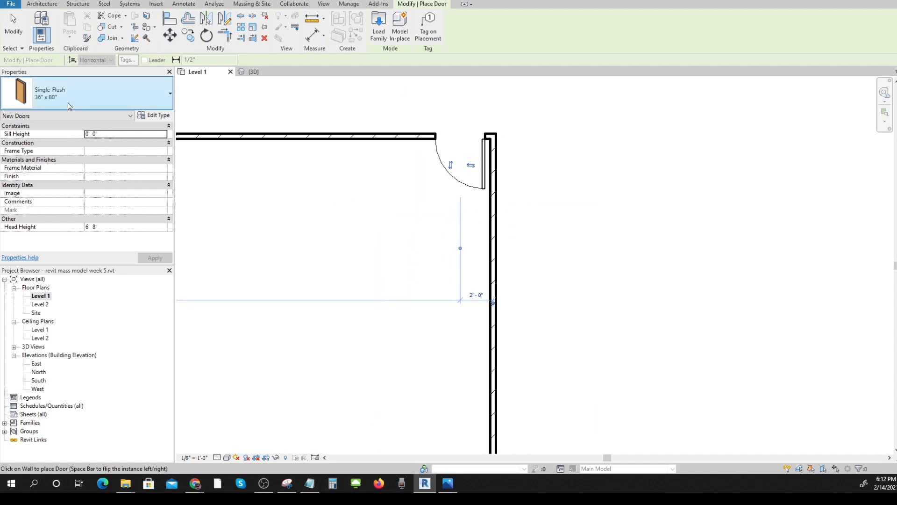
pyautogui.click(13, 20)
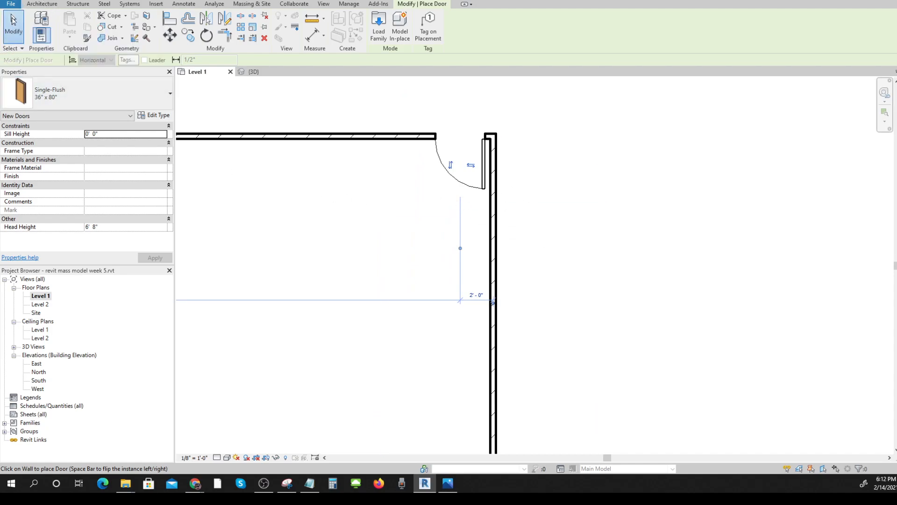
# Set the upper-wall door's distance from the large room's right wall to 2.5 feet.
pyautogui.click(456, 181)
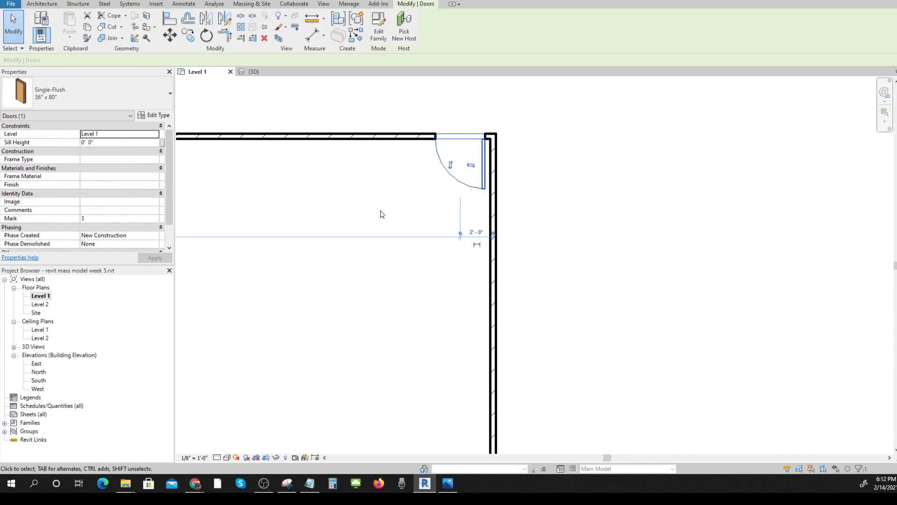
pyautogui.click(480, 235)
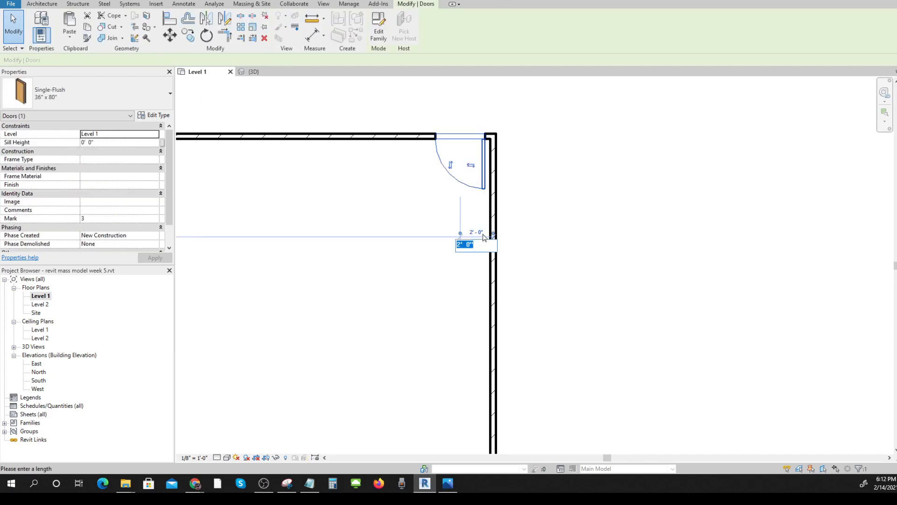
pyautogui.write('2.5')
pyautogui.press('Return')
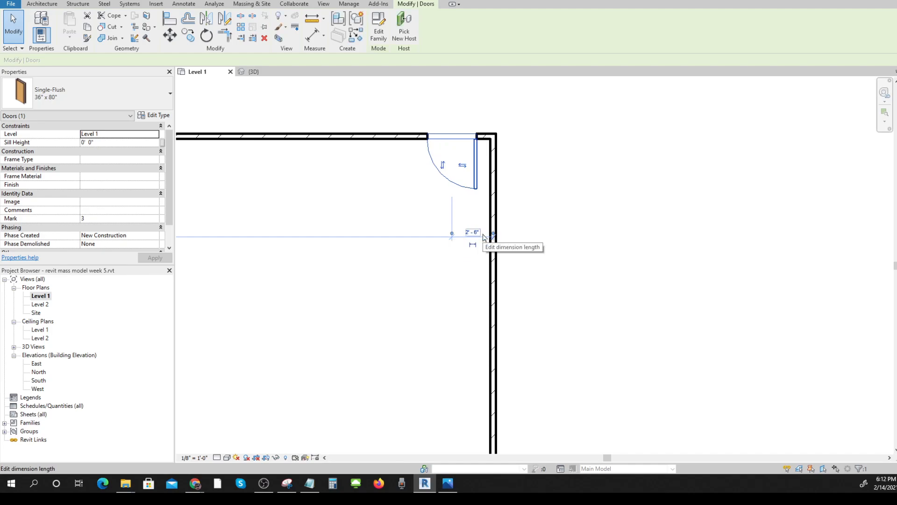
pyautogui.press('Right')
pyautogui.press('Right')
pyautogui.press('Left')
pyautogui.press('Left')
pyautogui.press('Right')
pyautogui.press('Right')
pyautogui.press('Left')
pyautogui.press('Left')
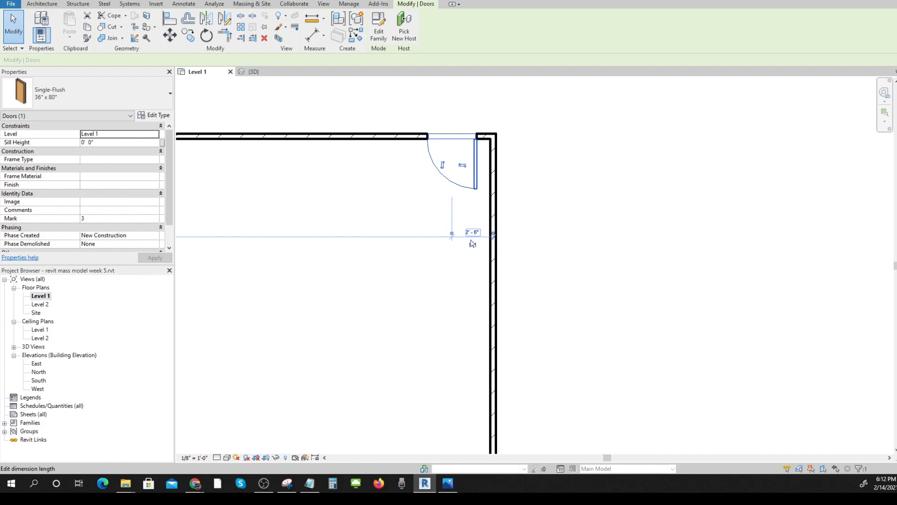
# Try flipping the upper-wall door's hinge side and facing, returning it to its inward swing.
pyautogui.click(463, 166)
pyautogui.click(463, 166)
pyautogui.click(443, 165)
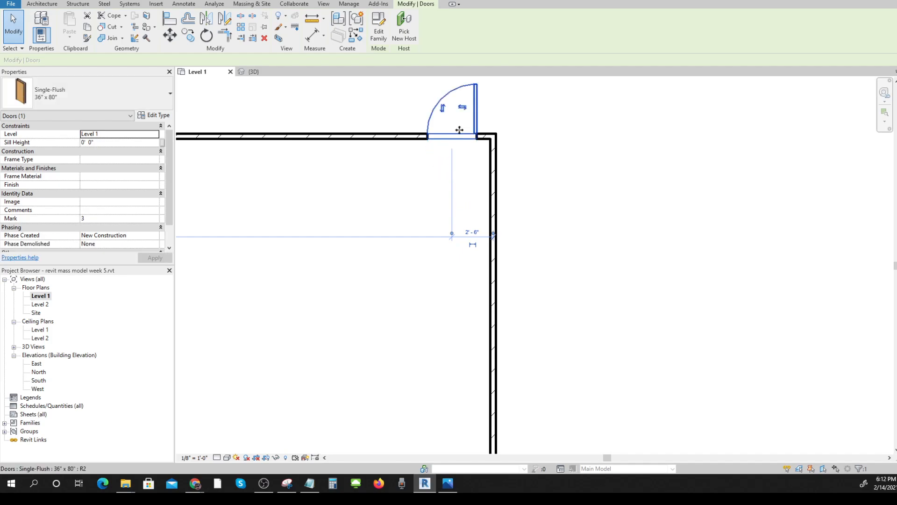
pyautogui.click(444, 112)
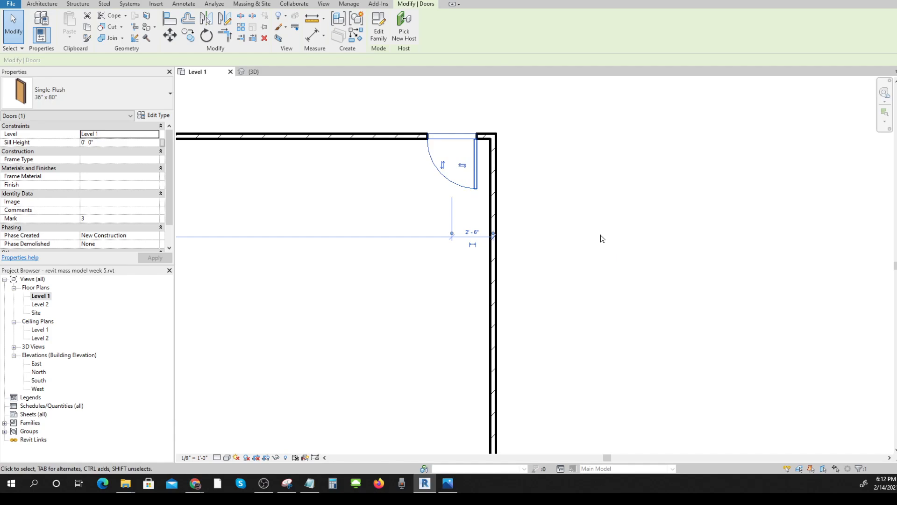
# Open the default 3D view of the building to check the placed doors.
pyautogui.scroll(-2, 594, 284)
pyautogui.scroll(-1, 590, 309)
pyautogui.moveTo(594, 311); pyautogui.dragTo(579, 235, button='middle')
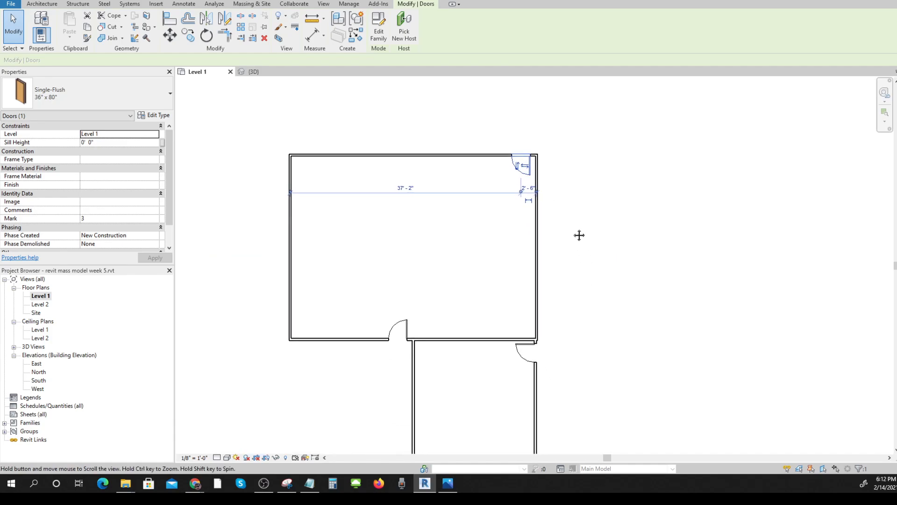
pyautogui.doubleClick(33, 347)
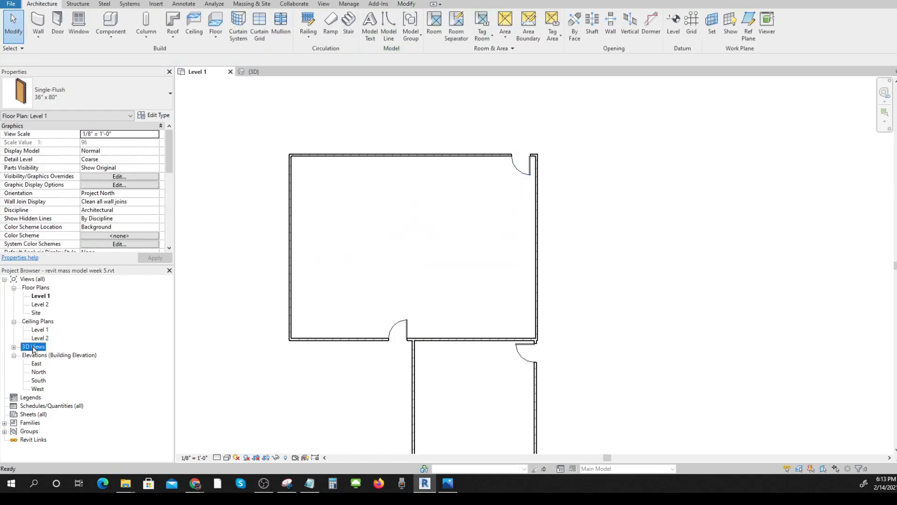
pyautogui.doubleClick(37, 356)
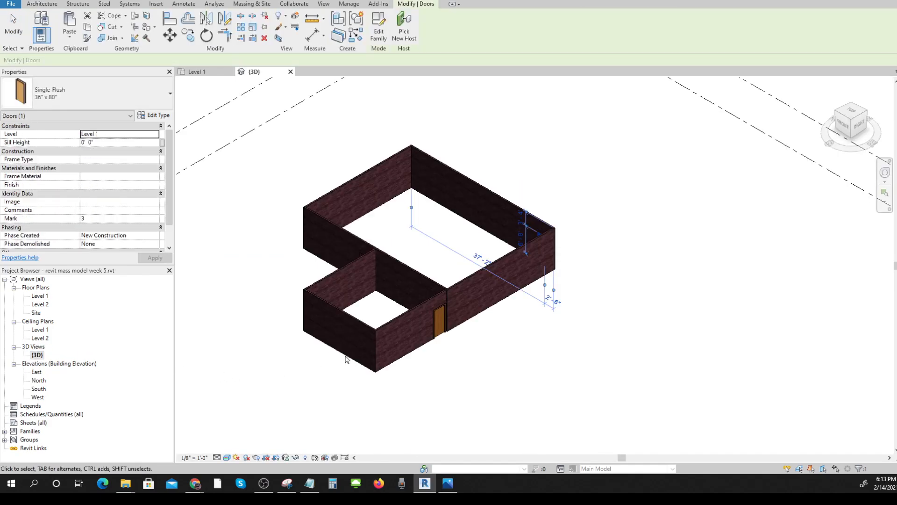
# Turn the 3D view to the front-left corner with nothing selected and set its visual style to Shaded.
pyautogui.click(841, 126)
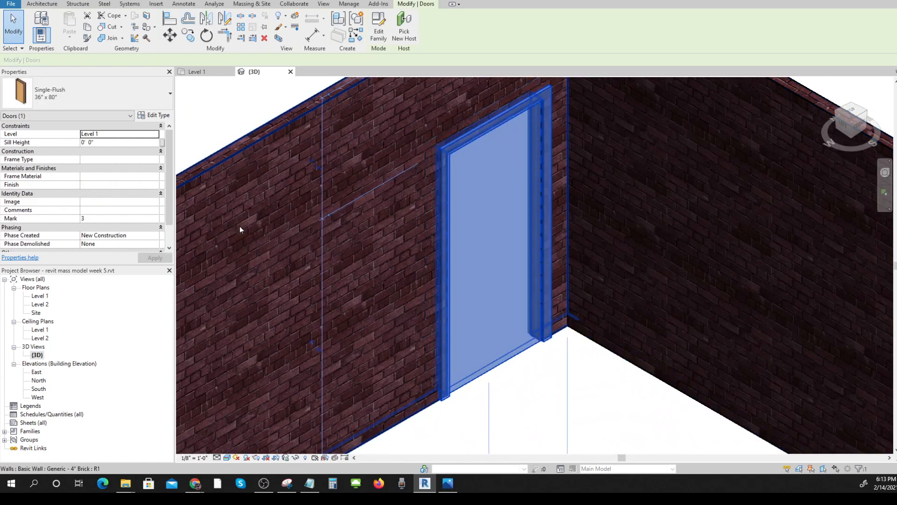
pyautogui.press('Escape')
pyautogui.scroll(-6, 464, 265)
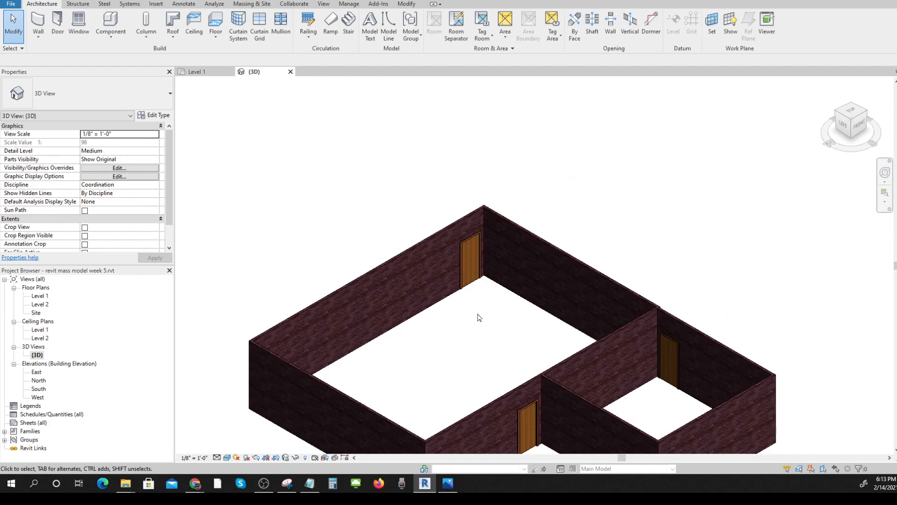
pyautogui.moveTo(484, 316); pyautogui.dragTo(470, 240, button='middle')
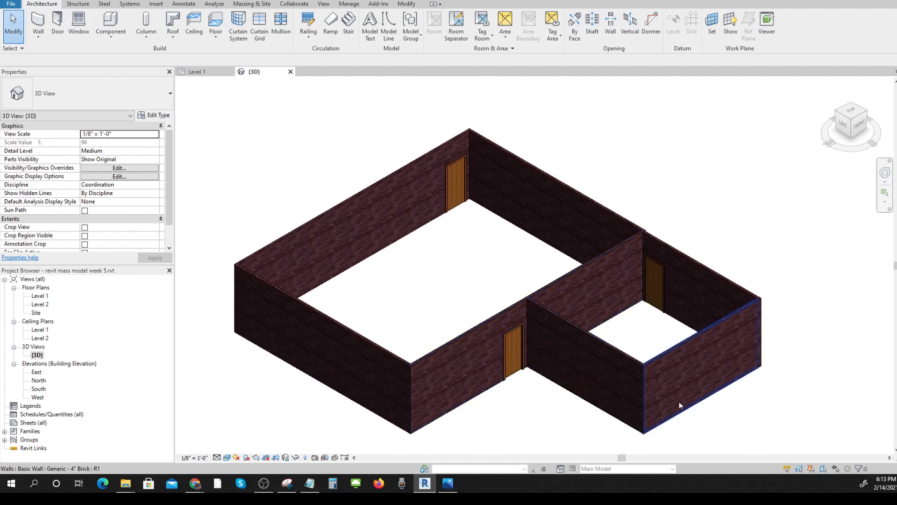
pyautogui.click(227, 457)
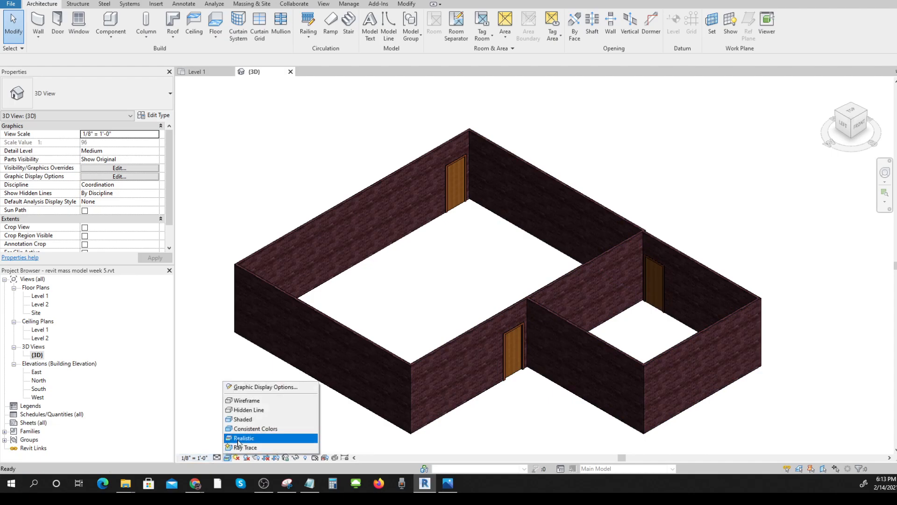
pyautogui.click(248, 419)
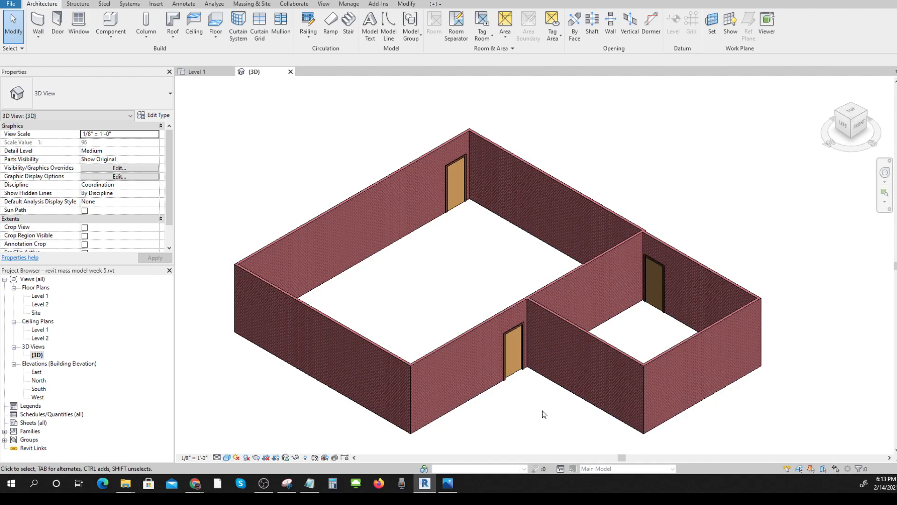
# Switch to the architect's design sketch in Photos and compare its marked door locations with the model.
pyautogui.click(444, 485)
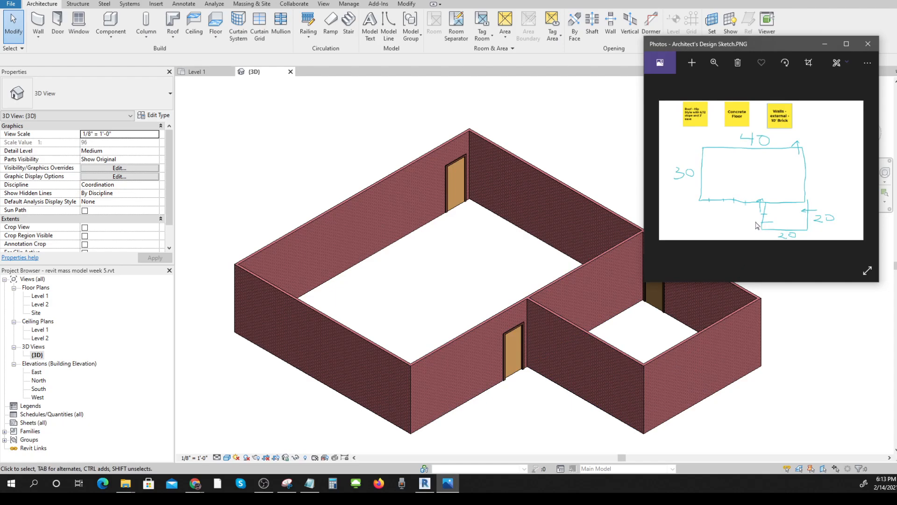
pyautogui.press('ctrl')
pyautogui.press('ctrl')
pyautogui.press('ctrl')
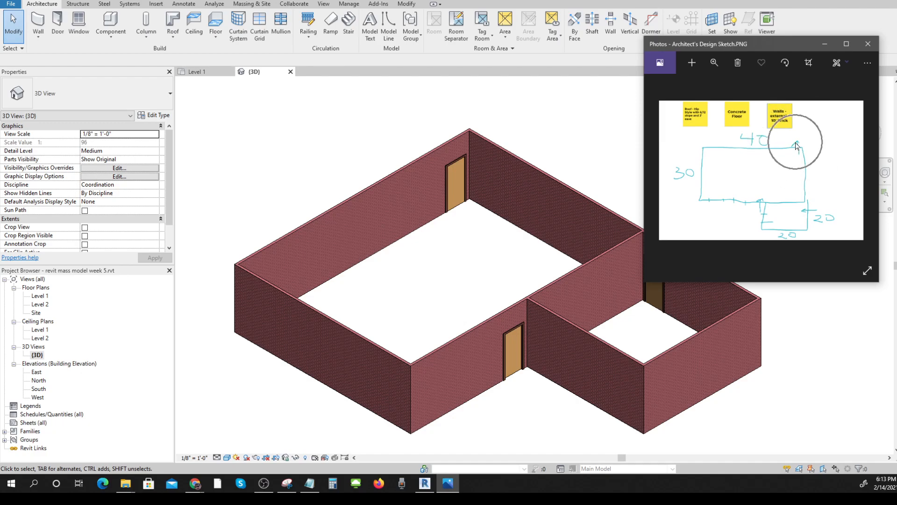